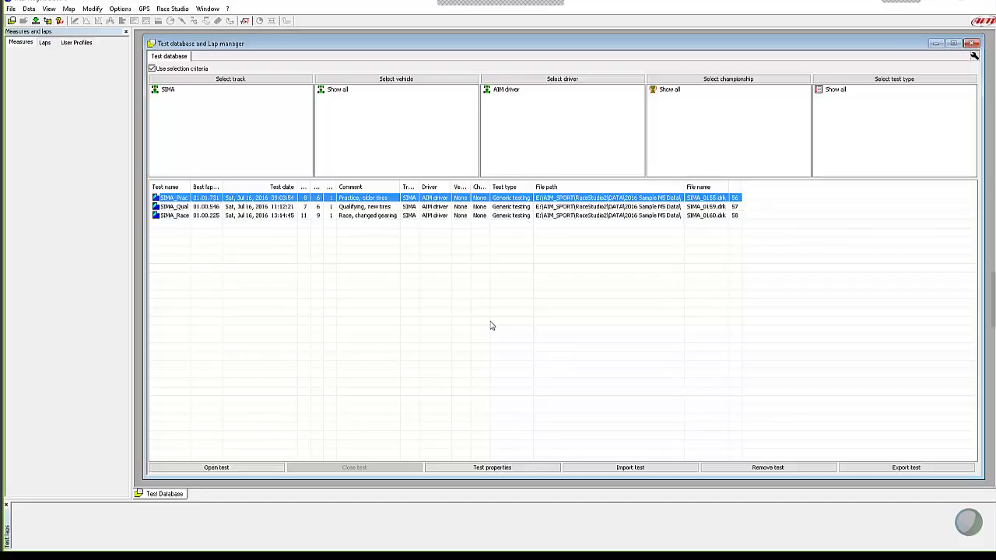
# - Open the SIMA_Prac test from the database to load lap 6's track map and GPS_Speed trace
pyautogui.doubleClick(181, 199)
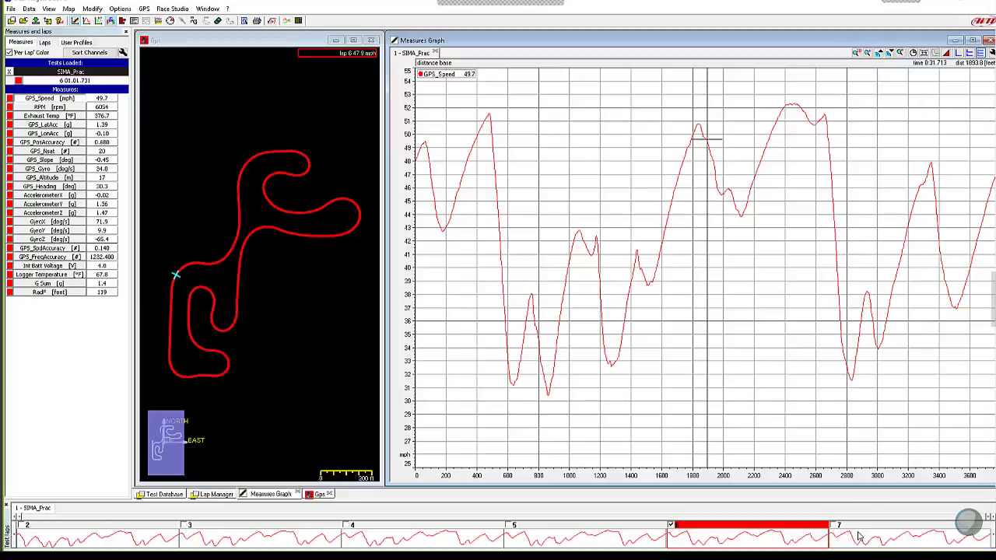
# - Check the Laps list, then add lap 7 from the lap strip as a blue overlay on lap 6
pyautogui.click(48, 42)
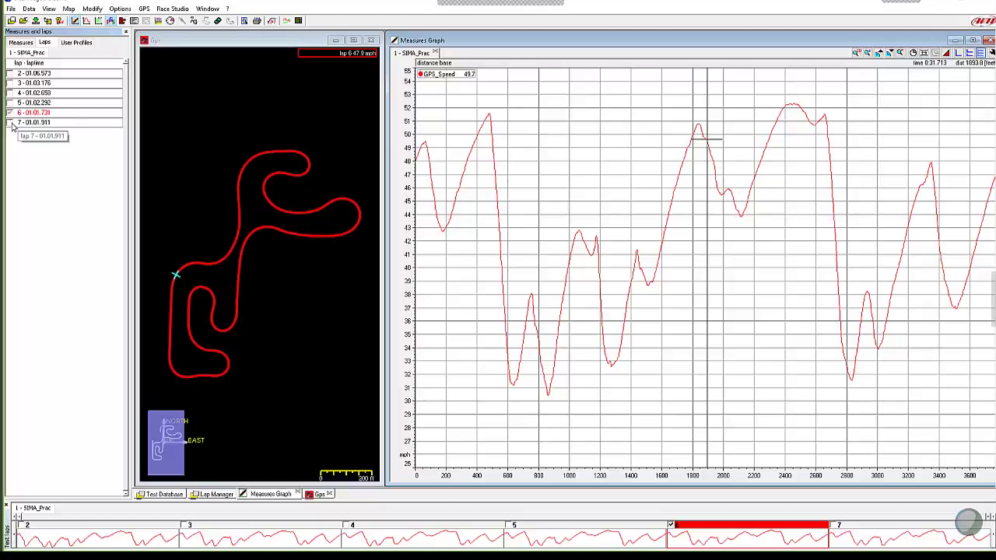
pyautogui.click(19, 42)
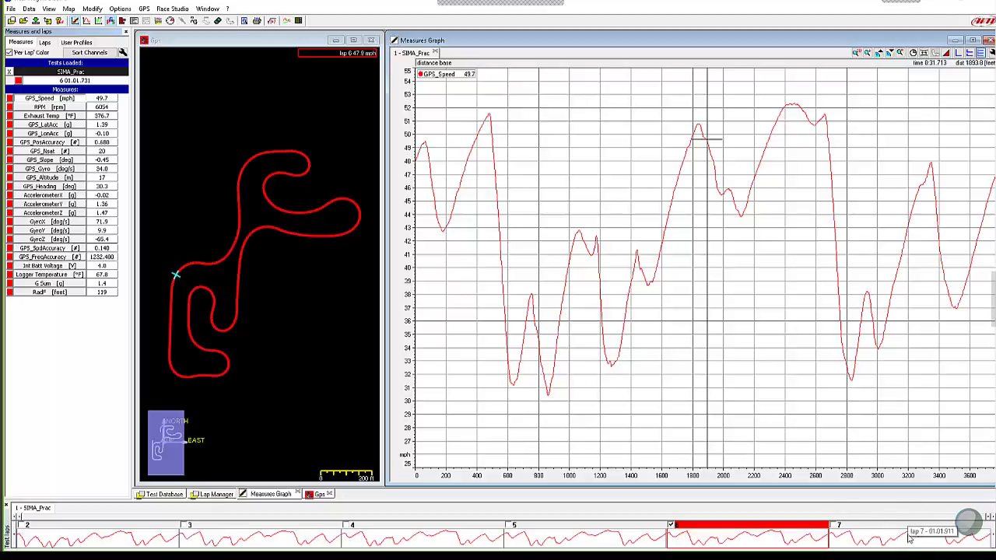
pyautogui.click(837, 530)
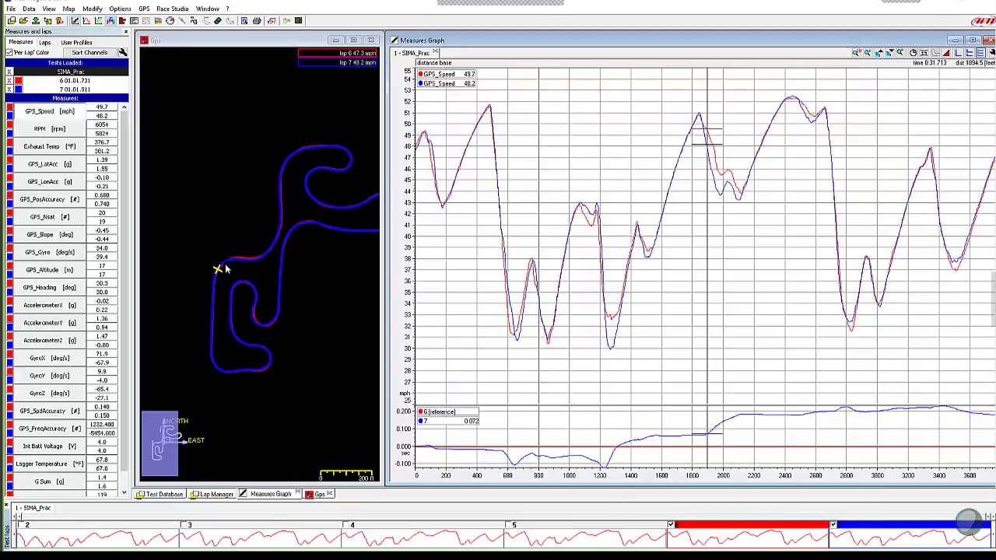
# - Activate the Gps track map window so its GPS_Speed colour legend appears in Measures
pyautogui.click(239, 288)
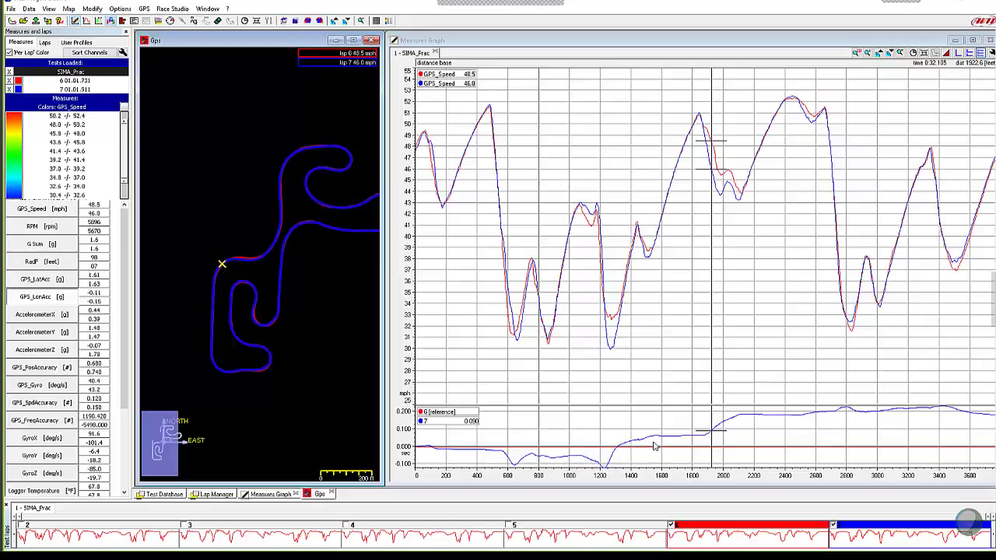
# - Place the graph cursor at 1316.9 ft, where lap 7 dips to 32.1 mph
pyautogui.click(615, 451)
pyautogui.click(619, 452)
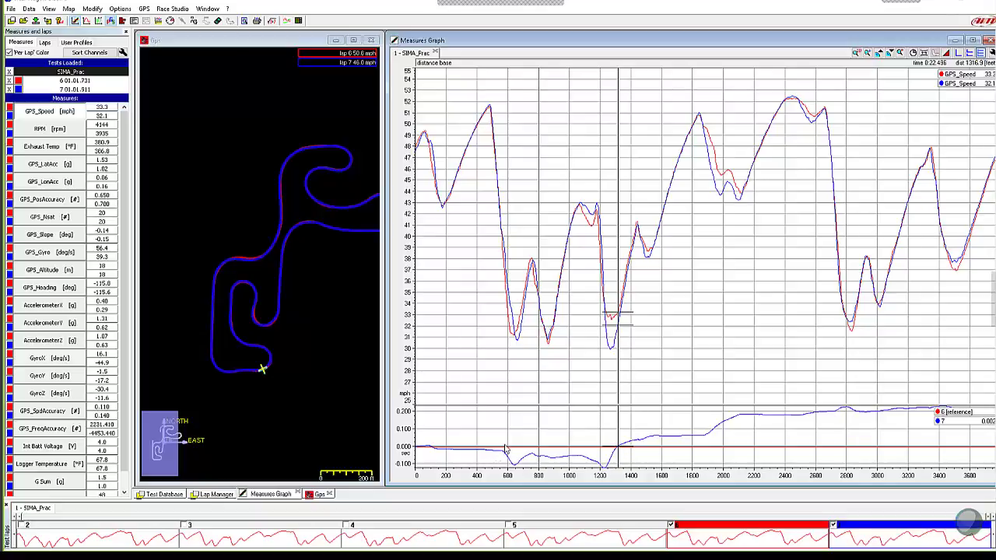
# - Drag the cursor back to distance zero, then set it at 1226.0 ft
pyautogui.click(421, 431)
pyautogui.moveTo(420, 430); pyautogui.dragTo(416, 430)
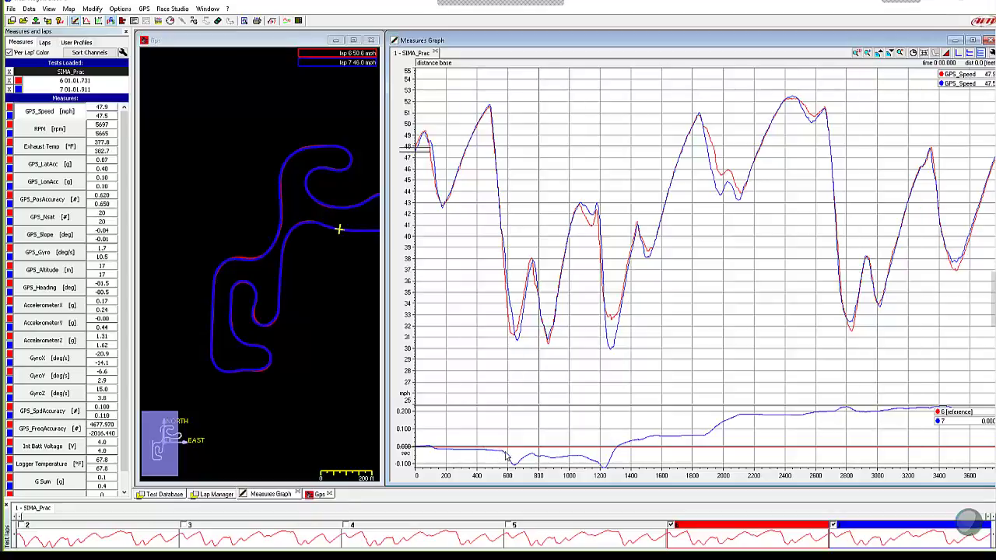
pyautogui.click(609, 460)
pyautogui.moveTo(609, 460); pyautogui.dragTo(603, 461)
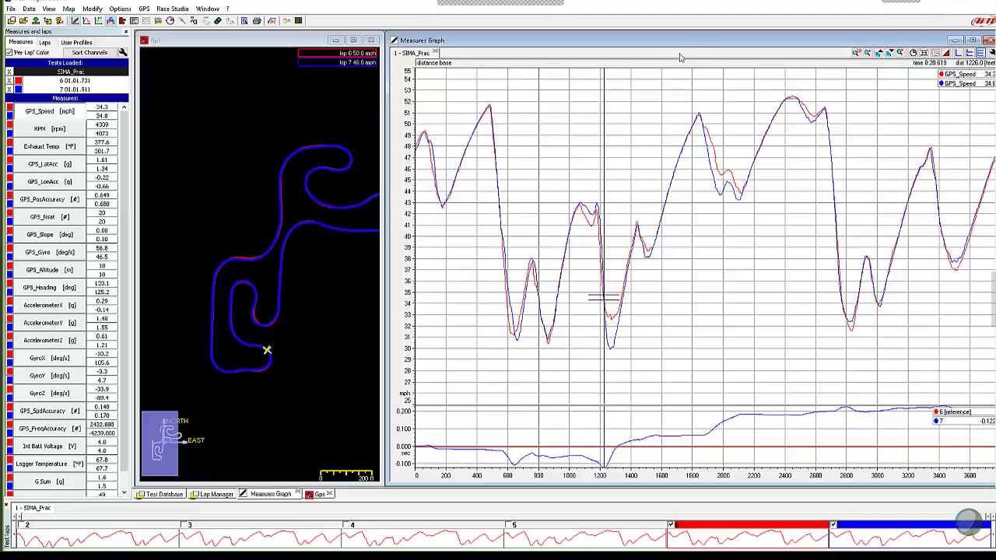
# - Move the Measures Graph window slightly left and narrow it from its left border
pyautogui.moveTo(682, 47); pyautogui.dragTo(674, 47)
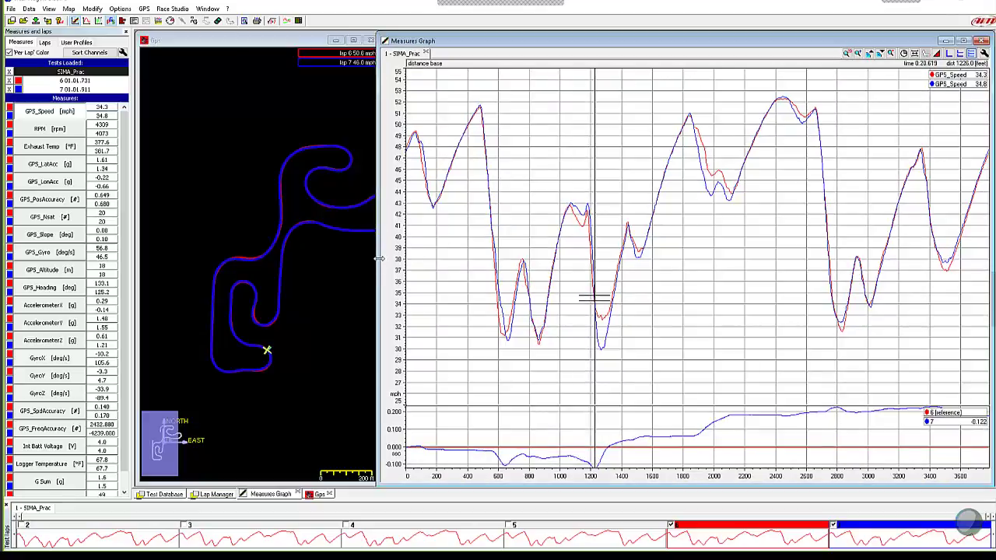
pyautogui.moveTo(380, 274); pyautogui.dragTo(393, 274)
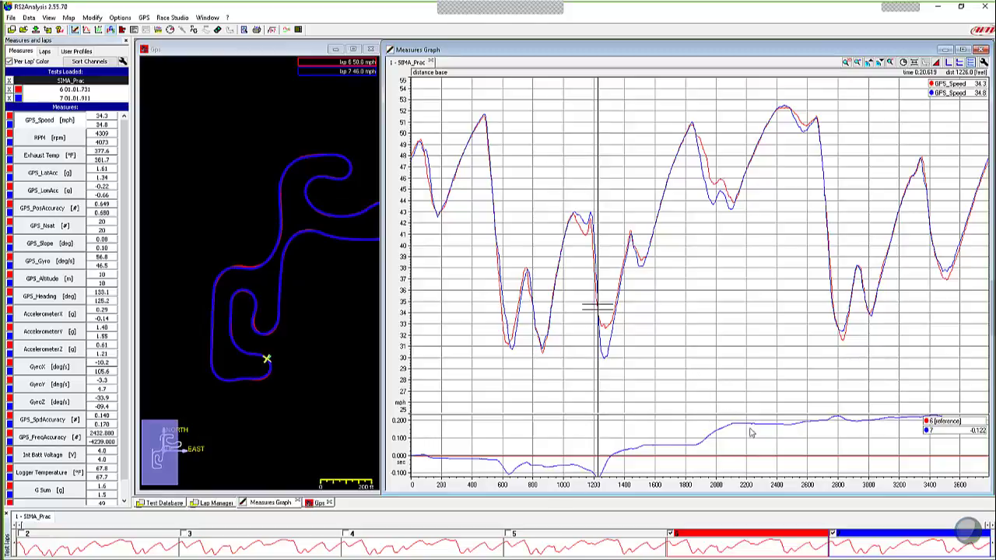
# - Step the cursor through the 1900–2035 ft corner, ending at 1998.1 ft with a 0.143 s gap
pyautogui.click(713, 442)
pyautogui.press('Left')
pyautogui.press('Left')
pyautogui.press('Left')
pyautogui.press('Left')
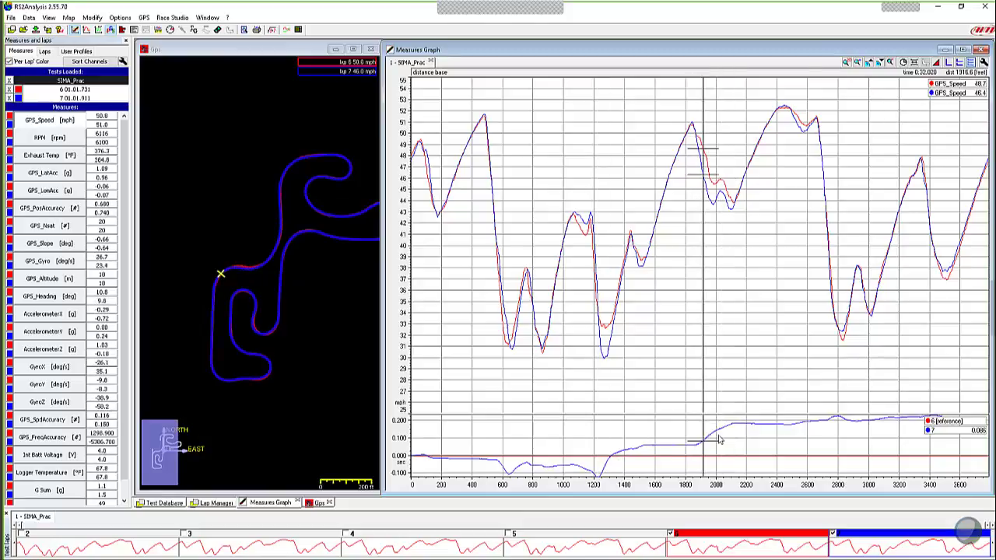
pyautogui.press('Right')
pyautogui.press('Right')
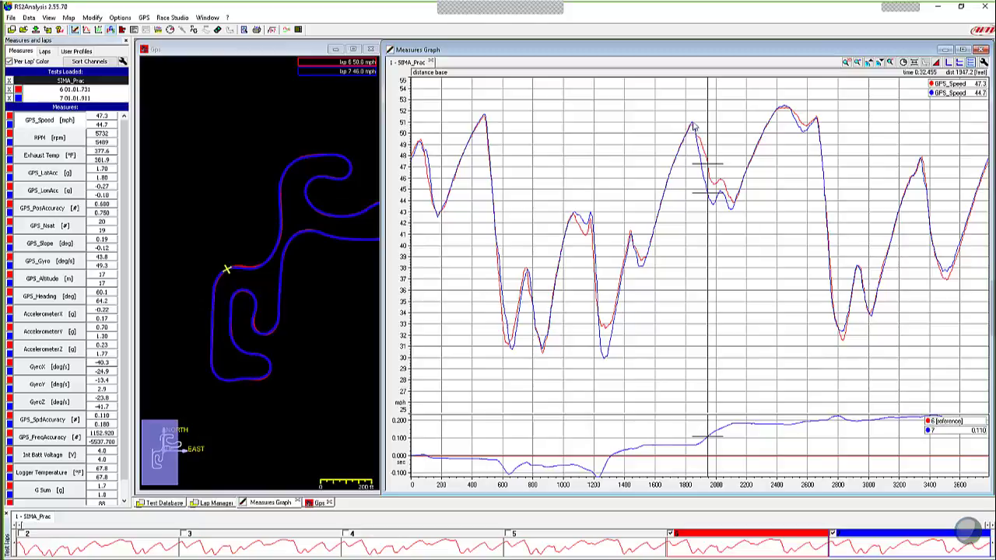
pyautogui.moveTo(710, 185)
pyautogui.mouseDown()
pyautogui.moveTo(695, 133)
pyautogui.moveTo(704, 136)
pyautogui.moveTo(699, 145)
pyautogui.moveTo(717, 144)
pyautogui.moveTo(721, 193)
pyautogui.moveTo(740, 204)
pyautogui.moveTo(716, 190)
pyautogui.mouseUp()
pyautogui.click(718, 190)
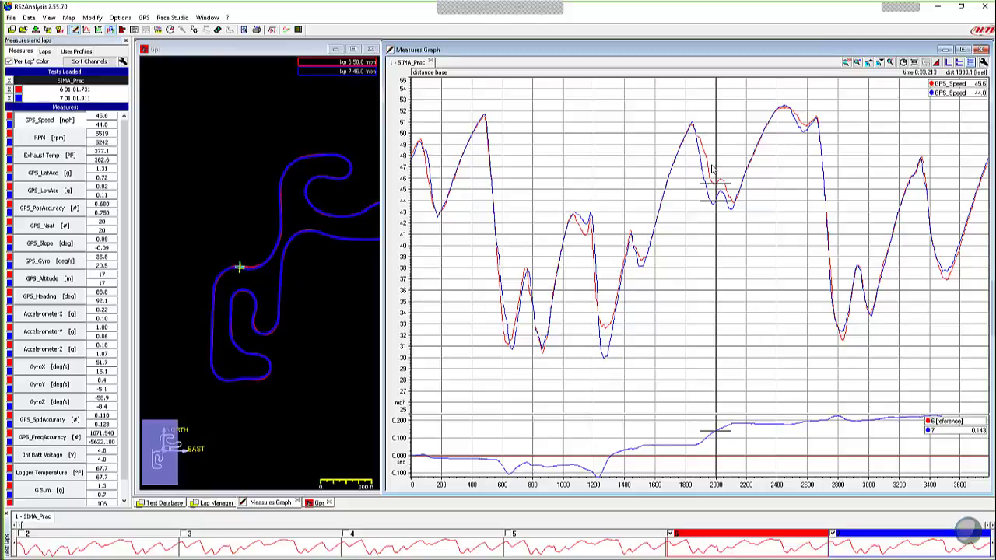
# - Move the cursor back to the 462.2 ft speed peak, where both laps read about 51 mph
pyautogui.press('Right')
pyautogui.press('Right')
pyautogui.press('Right')
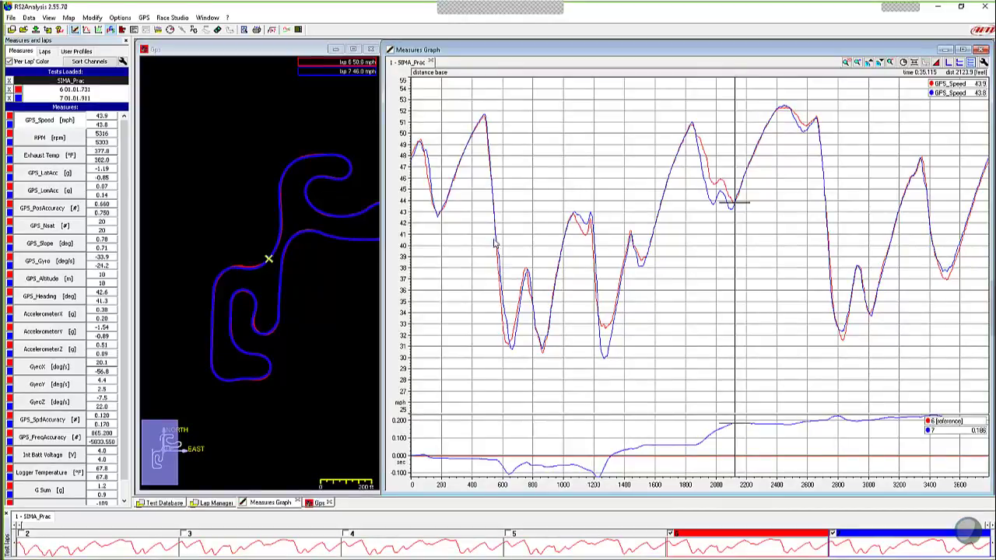
pyautogui.moveTo(490, 155)
pyautogui.mouseDown()
pyautogui.moveTo(501, 179)
pyautogui.moveTo(480, 178)
pyautogui.moveTo(491, 179)
pyautogui.moveTo(508, 340)
pyautogui.moveTo(491, 318)
pyautogui.moveTo(504, 280)
pyautogui.moveTo(499, 292)
pyautogui.mouseUp()
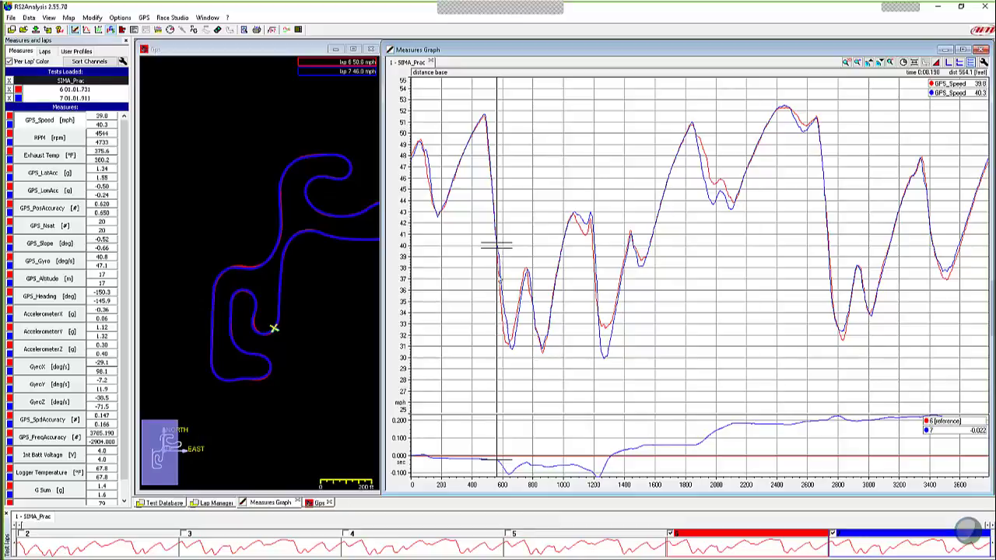
pyautogui.moveTo(506, 352)
pyautogui.mouseDown()
pyautogui.moveTo(529, 315)
pyautogui.moveTo(526, 280)
pyautogui.mouseUp()
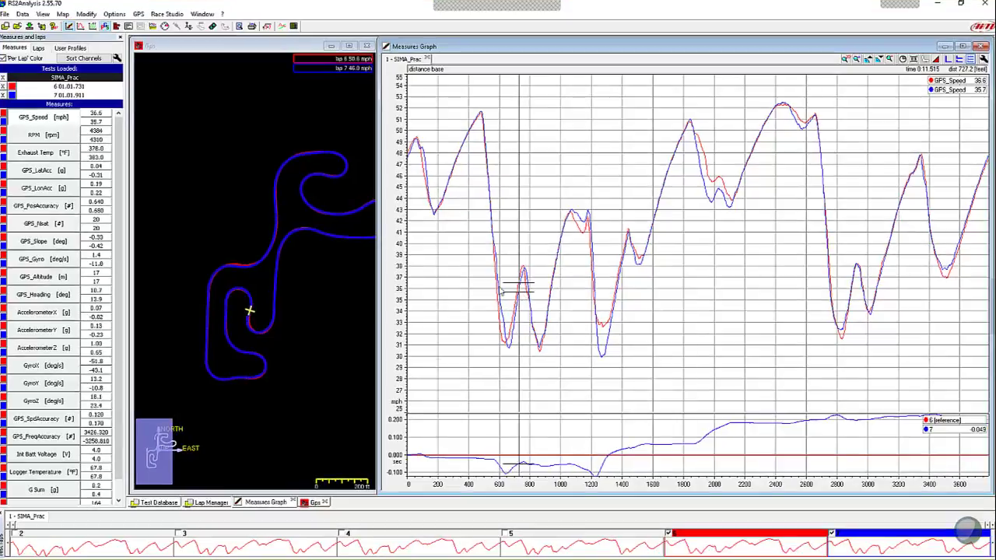
pyautogui.click(478, 285)
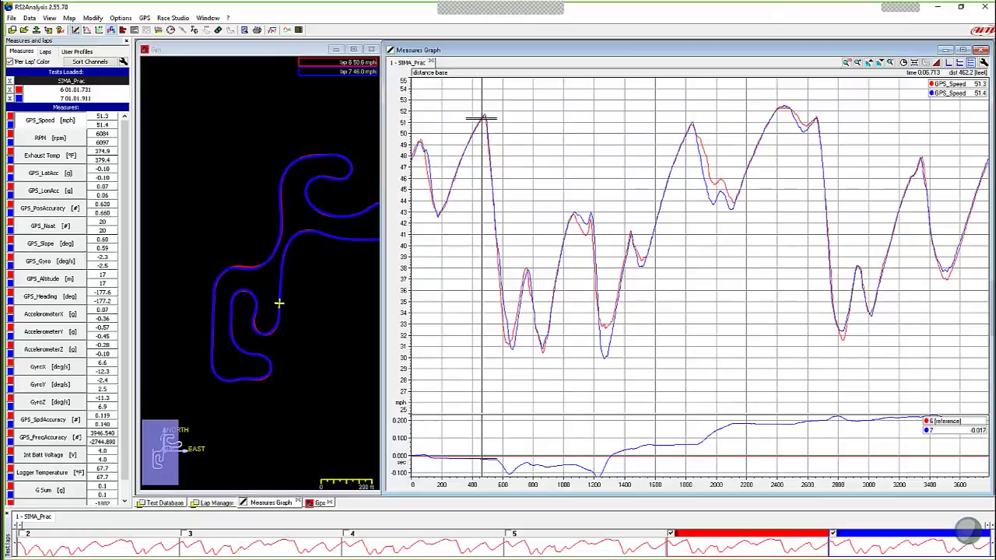
# - Switch the Measures Graph to time base, hiding the time-gap pane
pyautogui.click(905, 63)
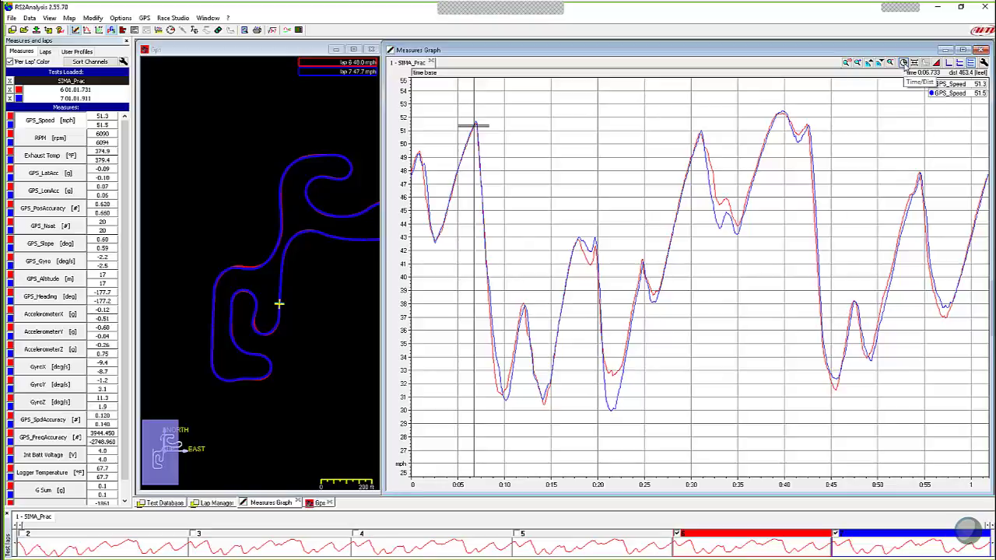
# - Return the Measures Graph to distance base with the time-difference pane shown again
pyautogui.click(904, 63)
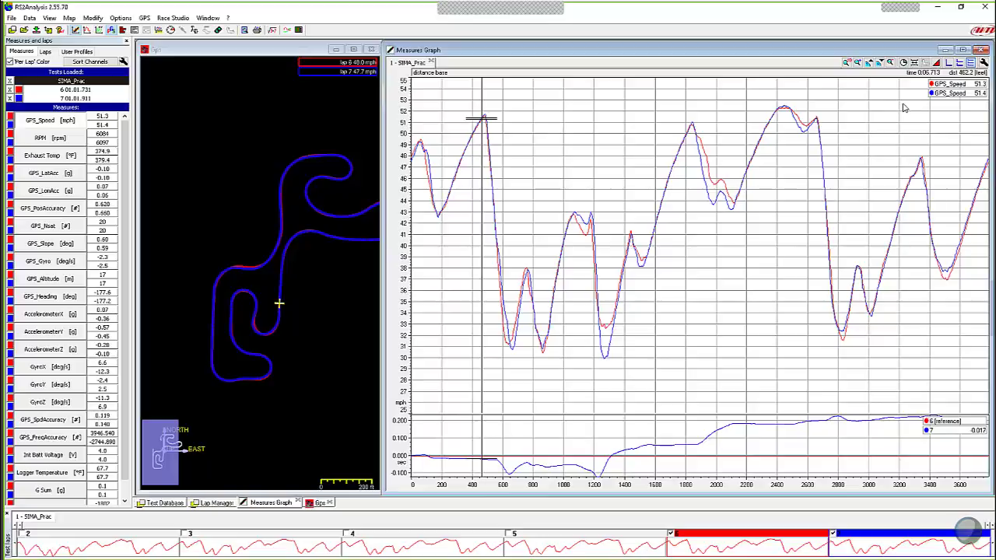